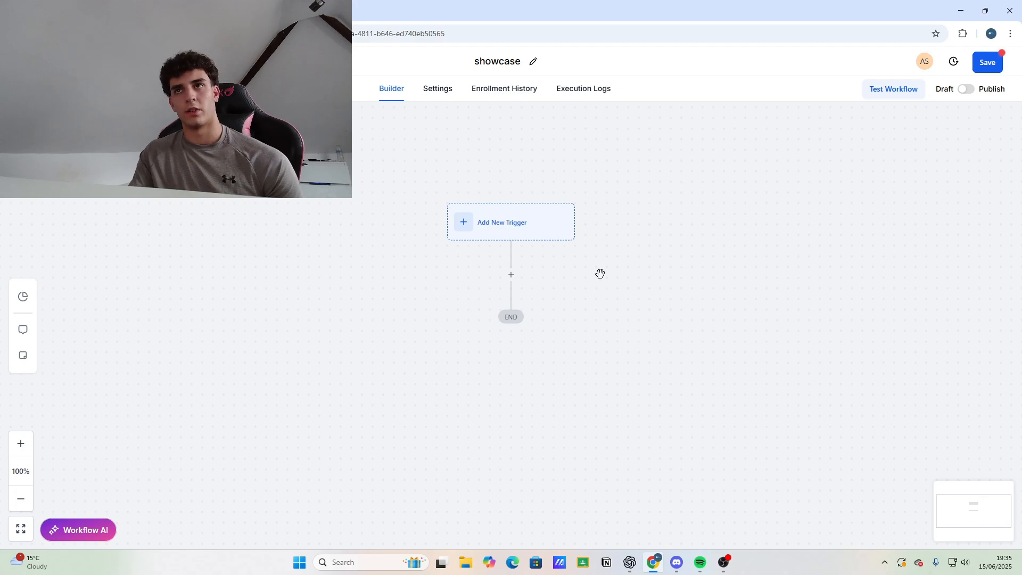
left_click(554, 230)
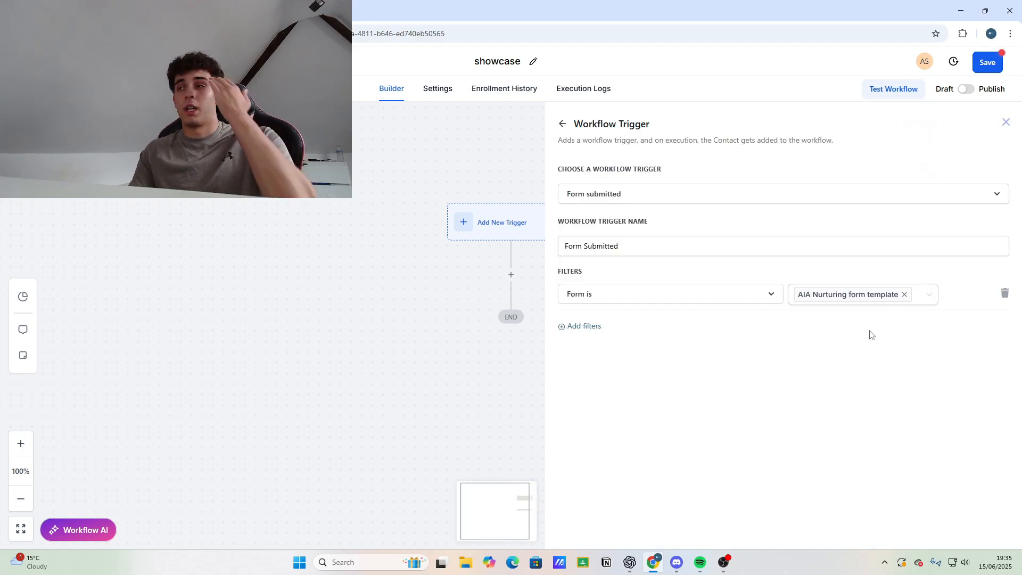
left_click(1005, 122)
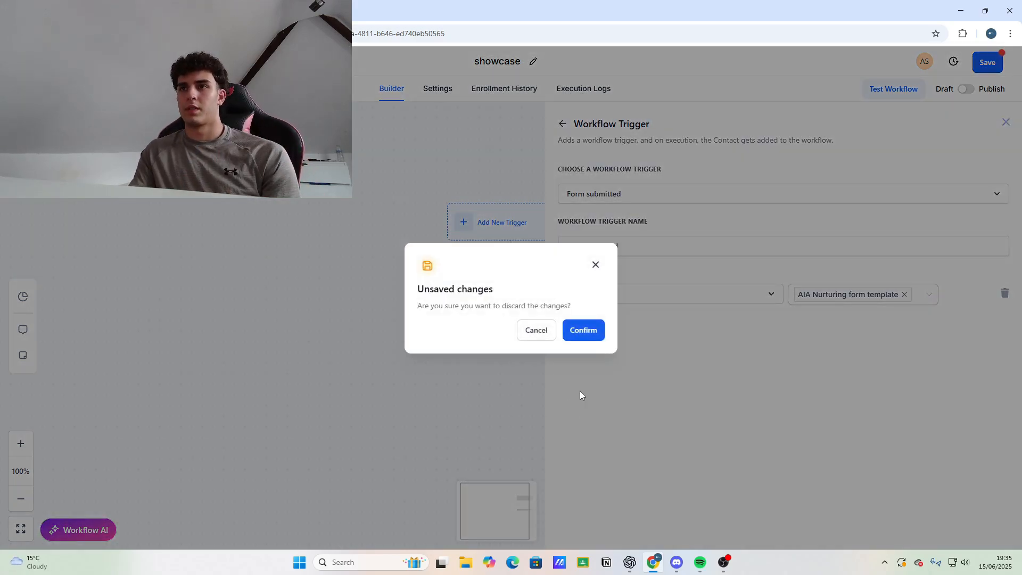
left_click(583, 331)
Browse the available workflow triggers and choose Form Submitted as the new trigger.
left_click(511, 235)
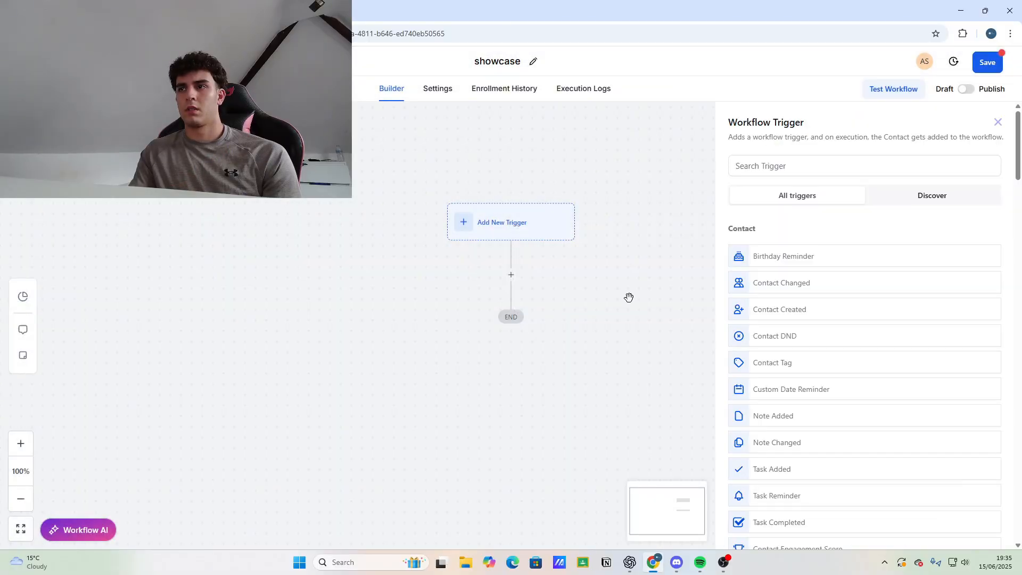
scroll(766, 441, "down", 6)
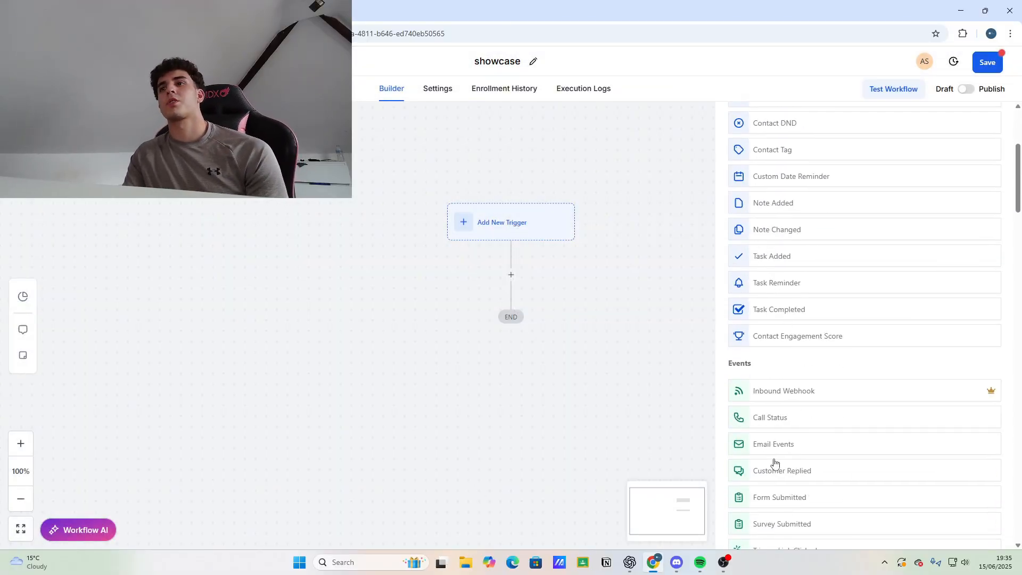
scroll(794, 299, "down", 3)
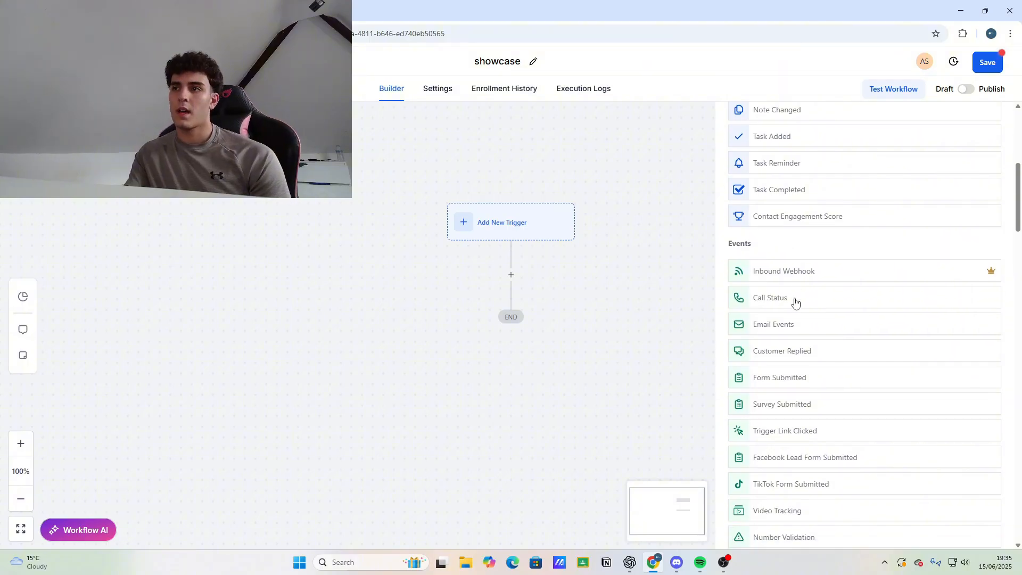
scroll(761, 309, "up", 1)
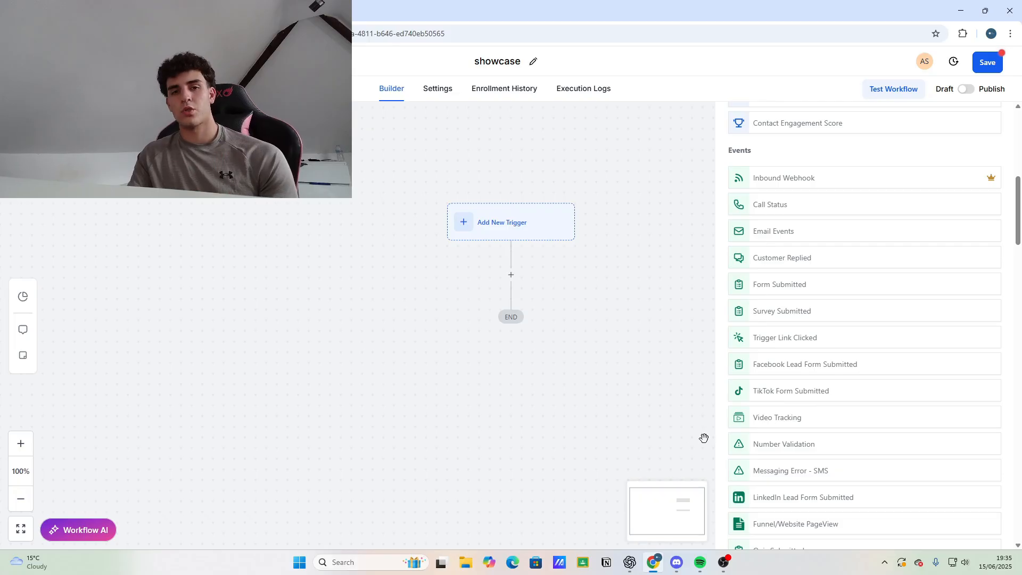
scroll(913, 472, "down", 1)
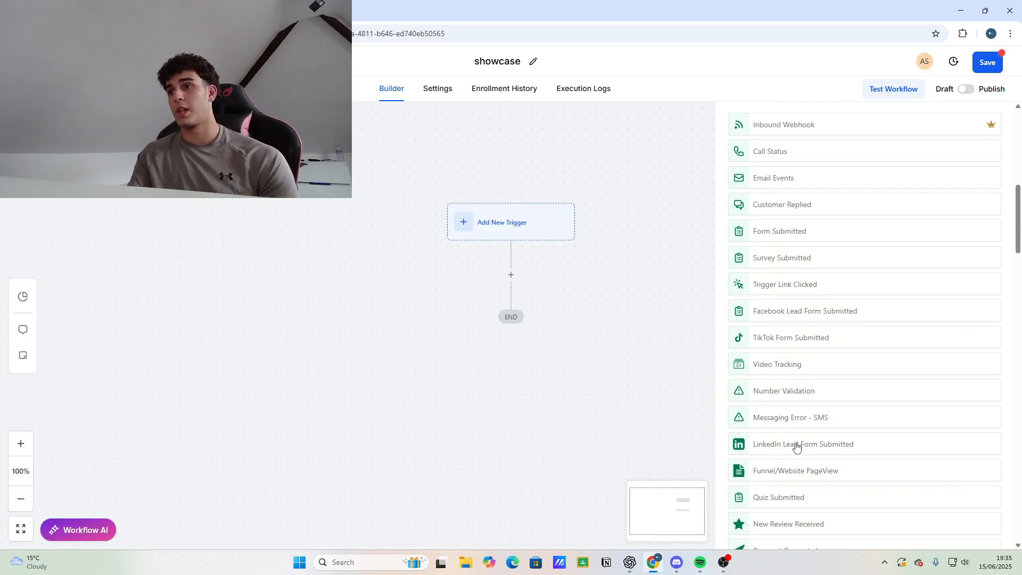
scroll(809, 463, "up", 2)
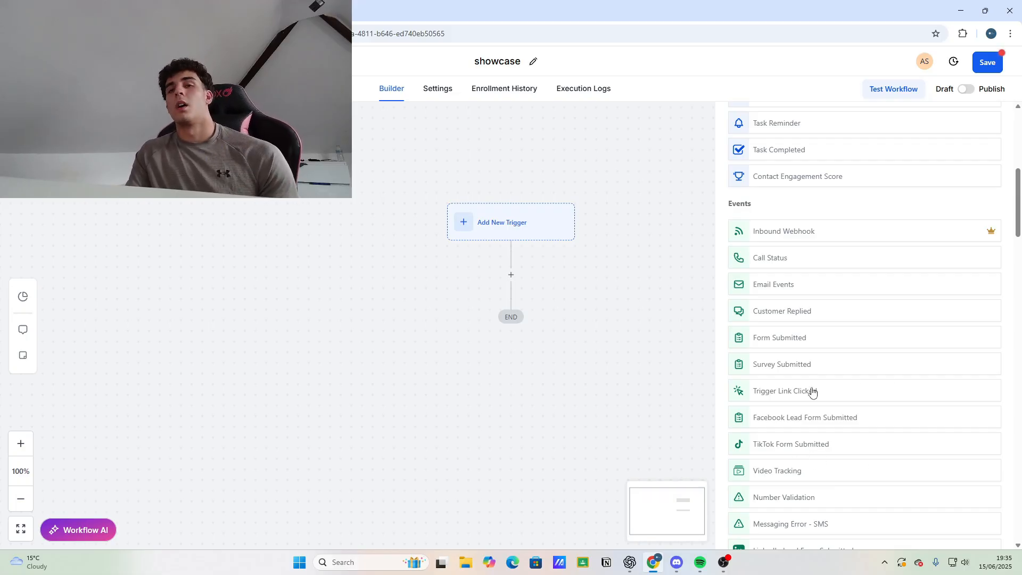
left_click(797, 337)
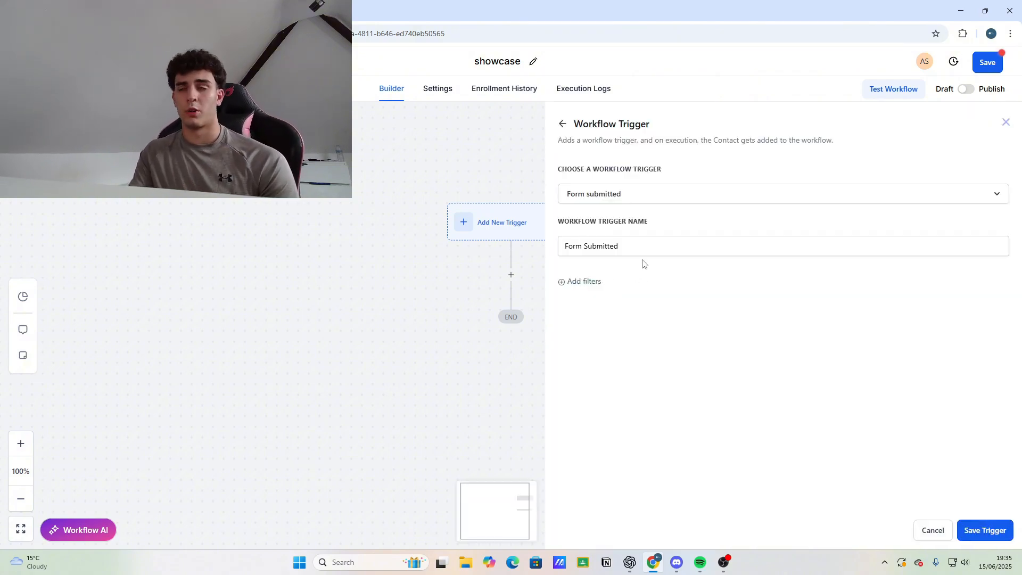
Filter the trigger so that Form is AIA Nurturing form template, and save the trigger.
left_click(595, 280)
left_click(601, 294)
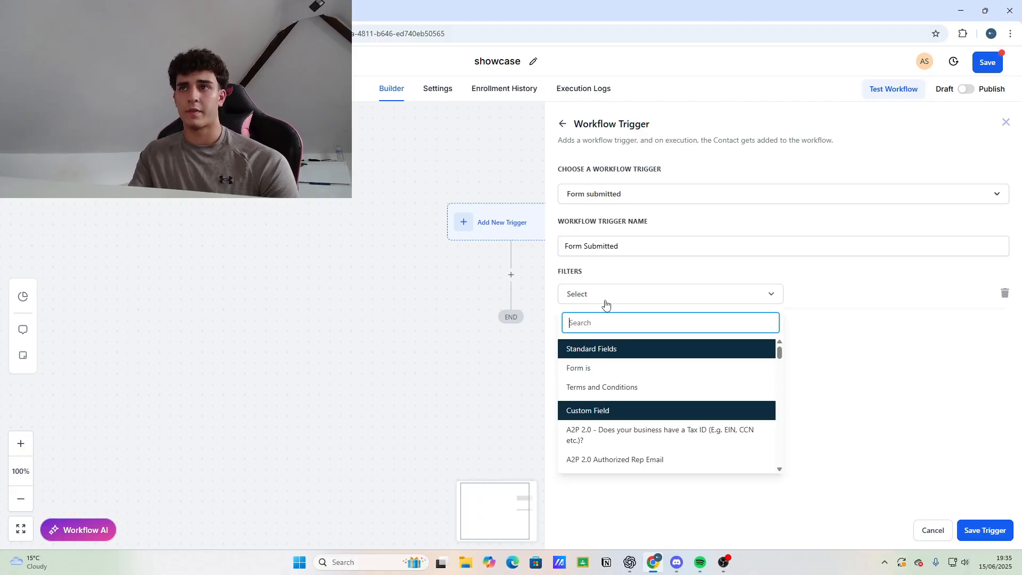
left_click(613, 365)
left_click(852, 293)
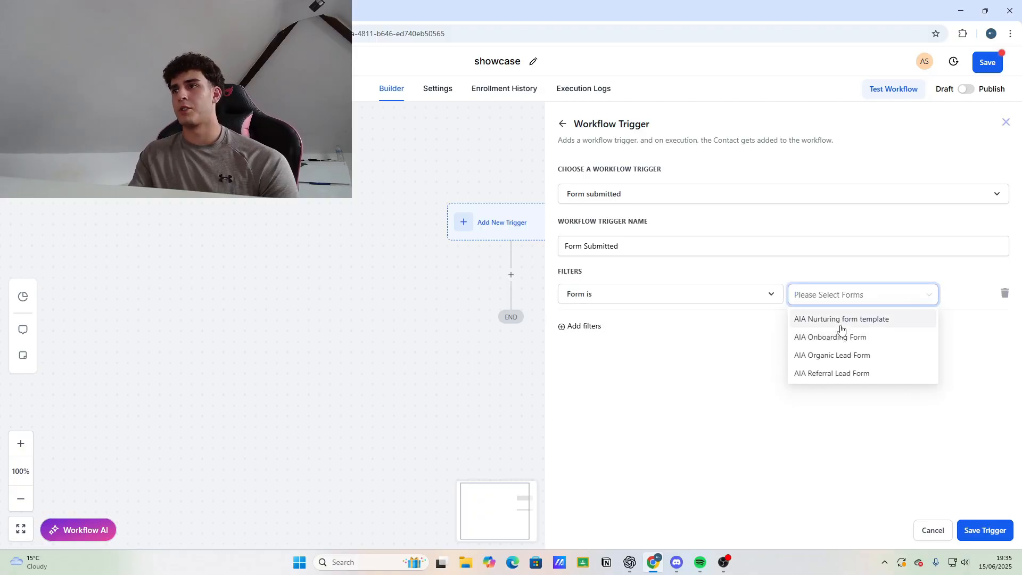
left_click(841, 319)
left_click(986, 530)
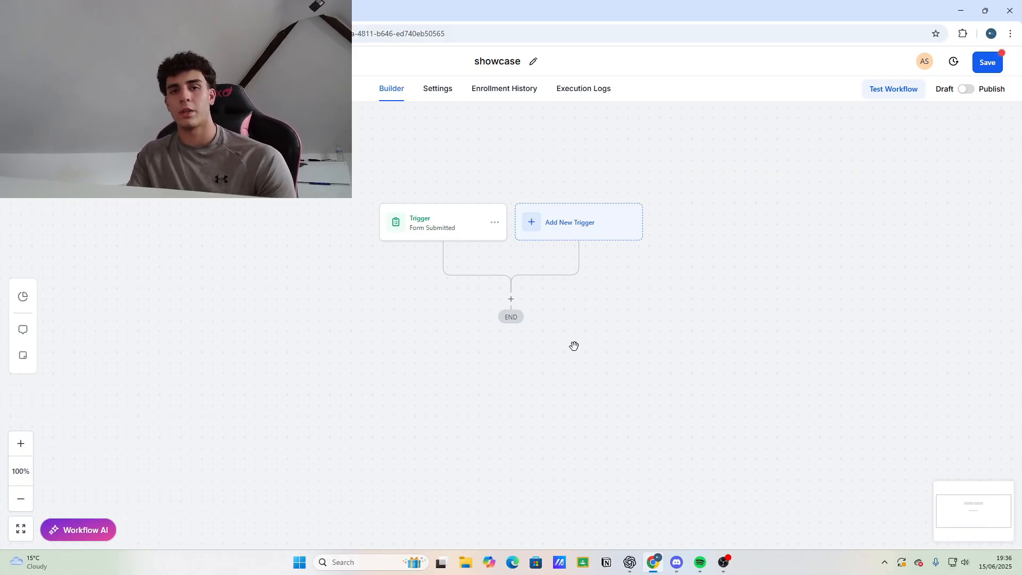
Add a Send Email action below the Form Submitted trigger.
left_click(511, 299)
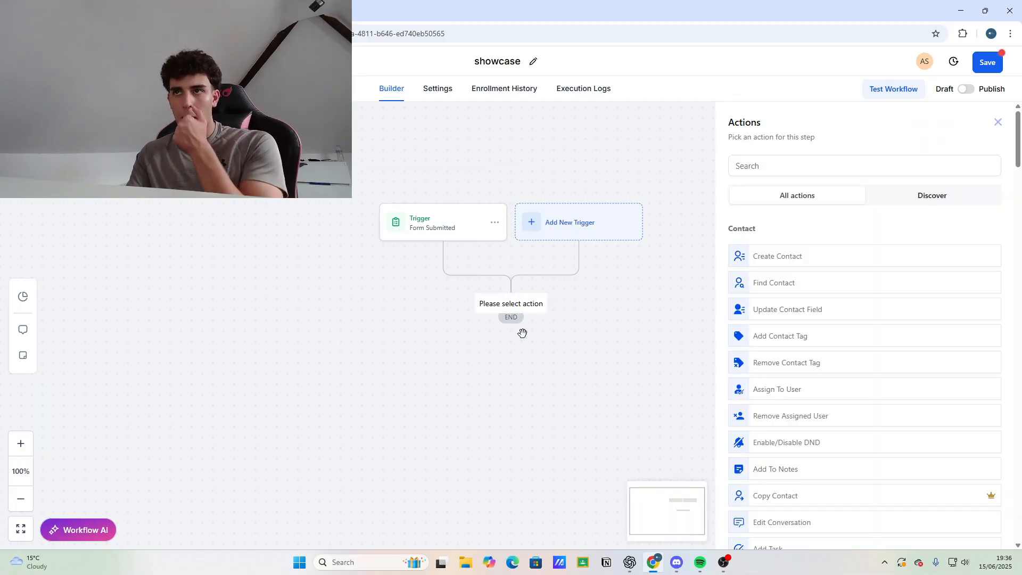
scroll(960, 379, "down", 7)
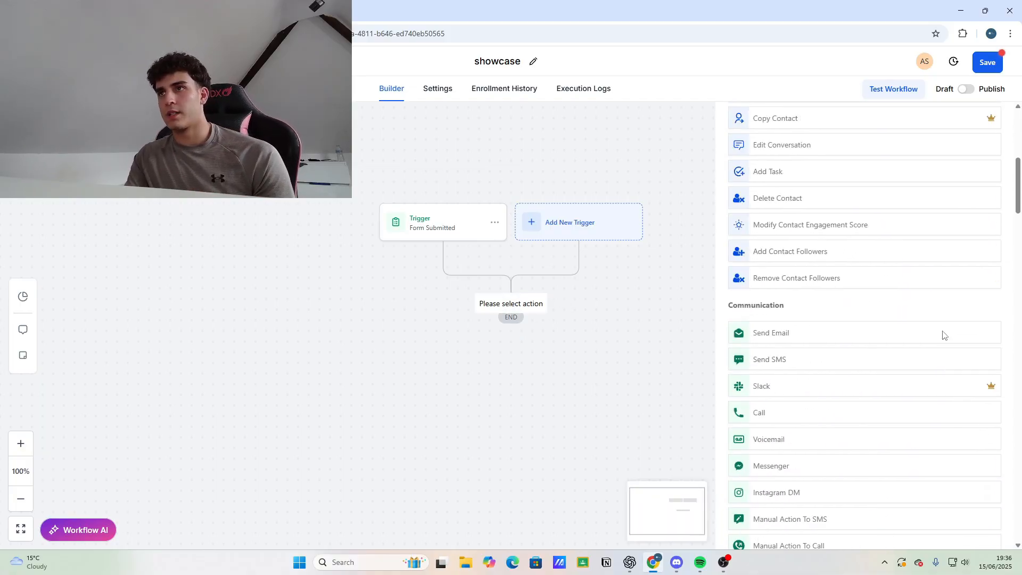
left_click(829, 348)
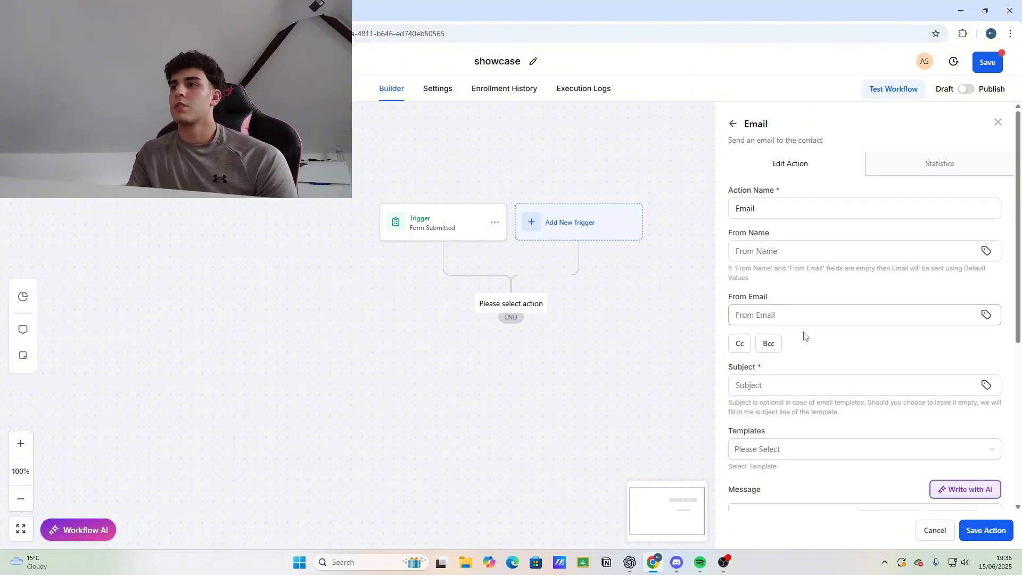
Set the email's subject to "here is the free course".
scroll(826, 327, "down", 3)
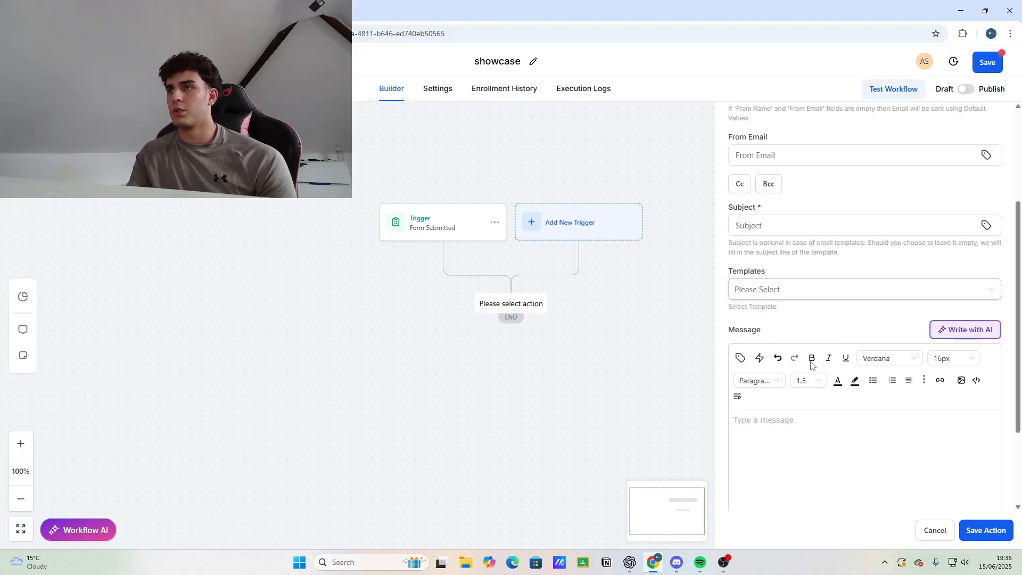
left_click(774, 226)
left_click(822, 260)
key("ctrl+a")
key("BackSpace")
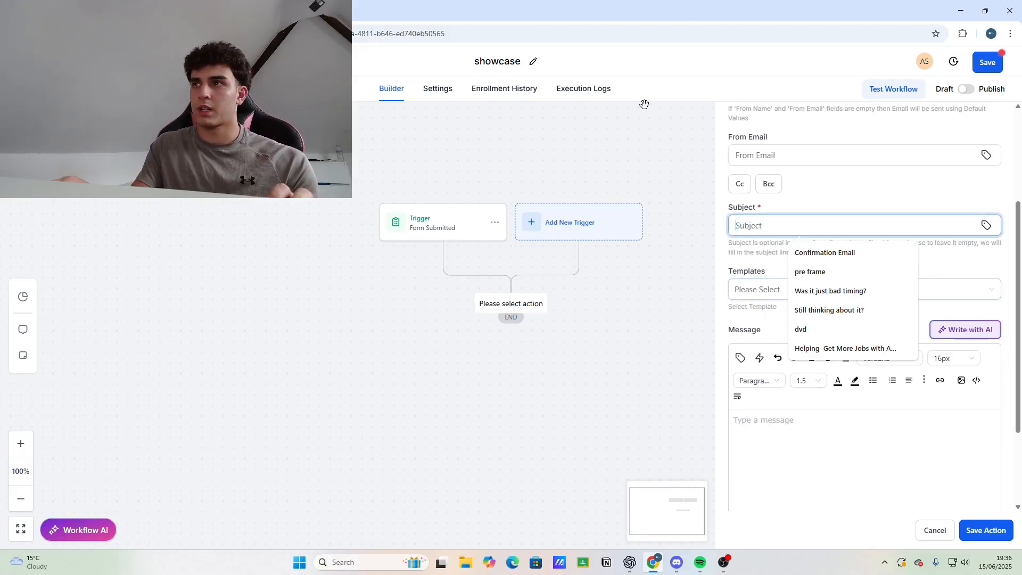
type("here uis t")
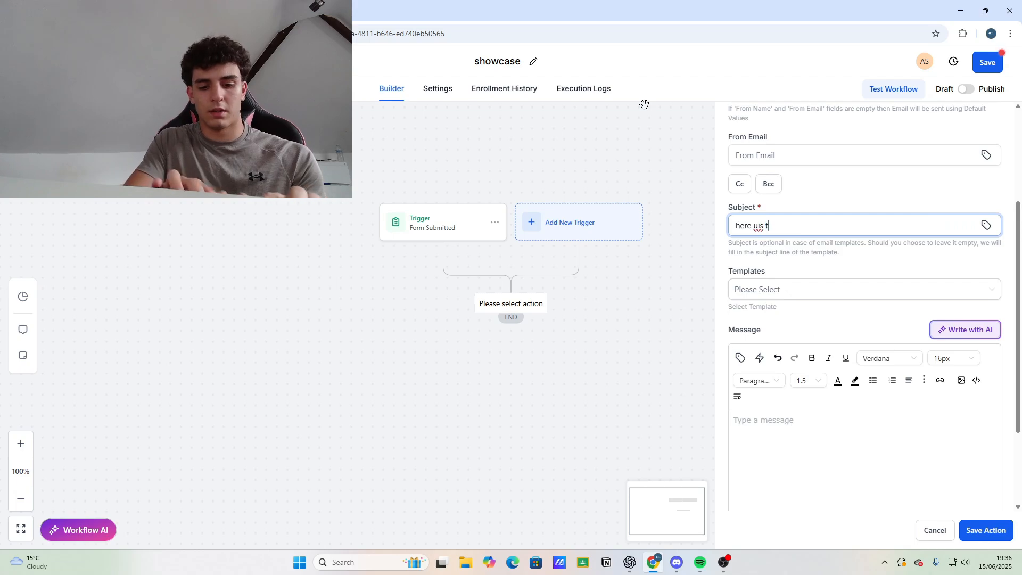
type("he fre")
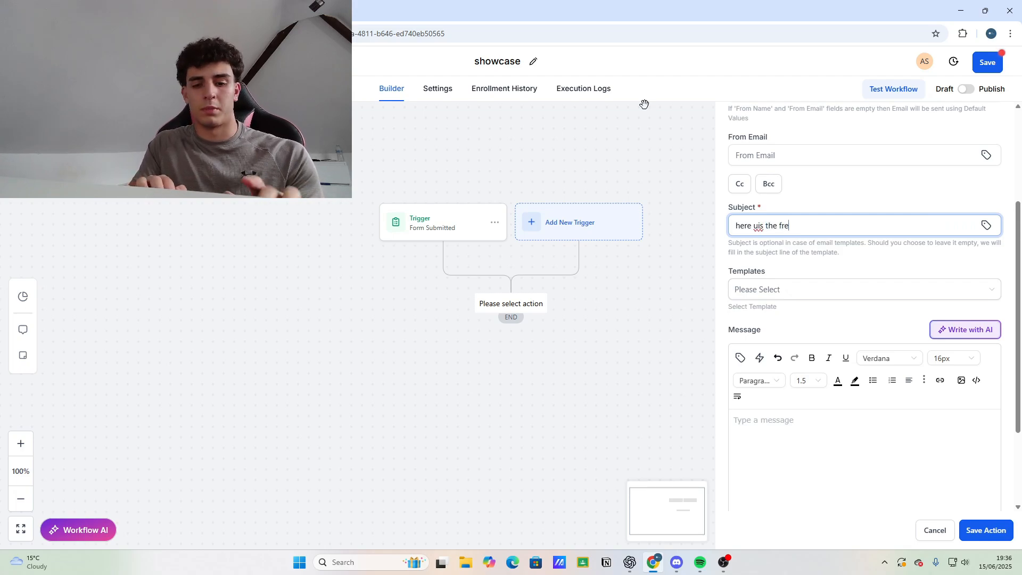
type("e course")
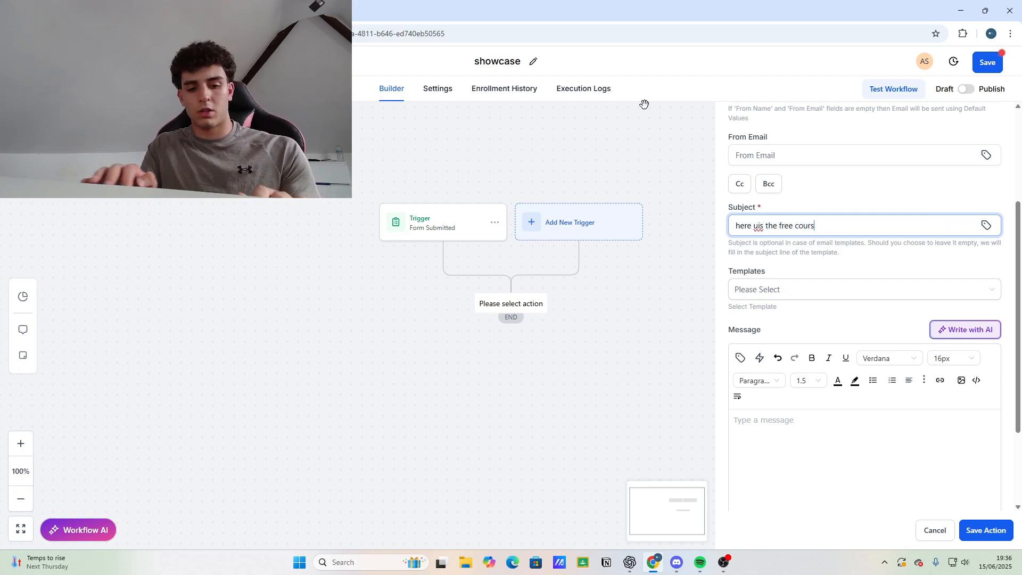
left_click(758, 228)
key("BackSpace")
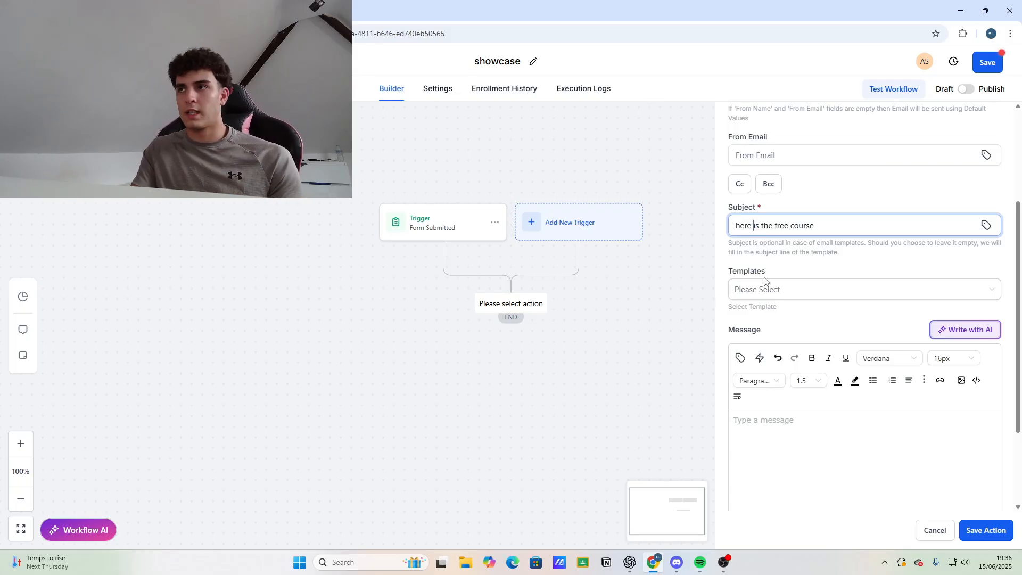
Start the email message with "dear" followed by the contact's first name custom value.
left_click(797, 436)
scroll(798, 420, "down", 2)
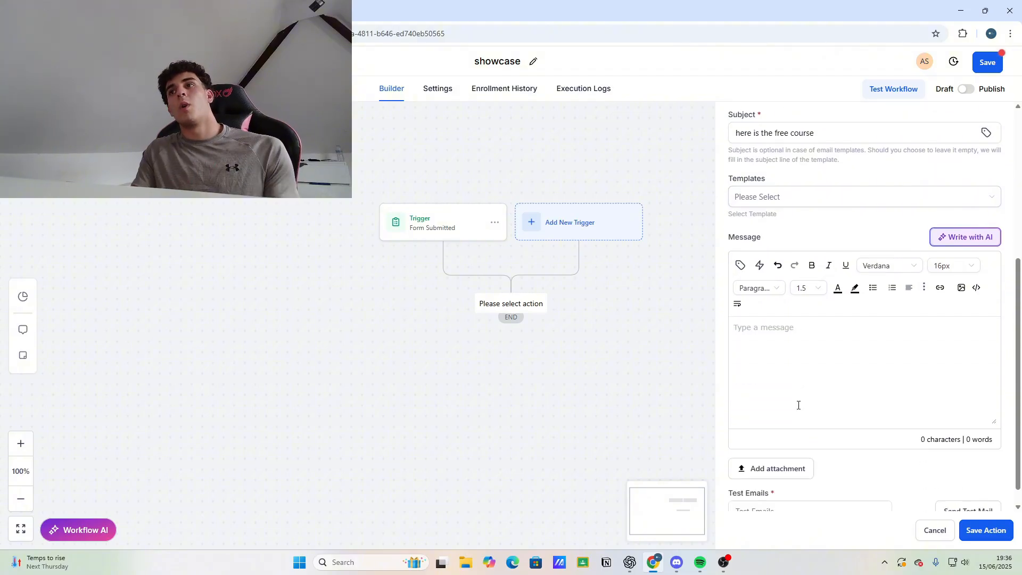
type("dear")
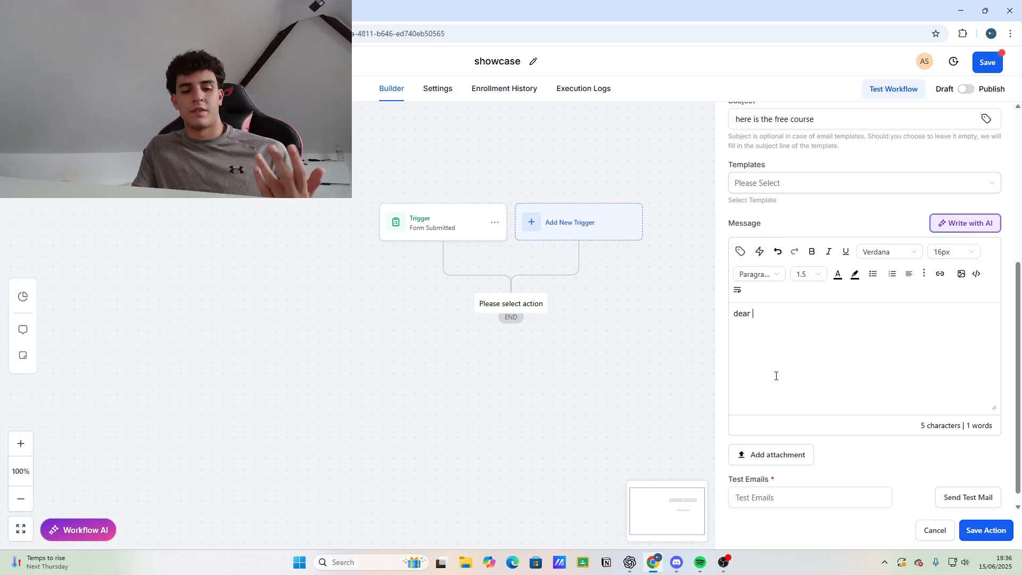
left_click(740, 251)
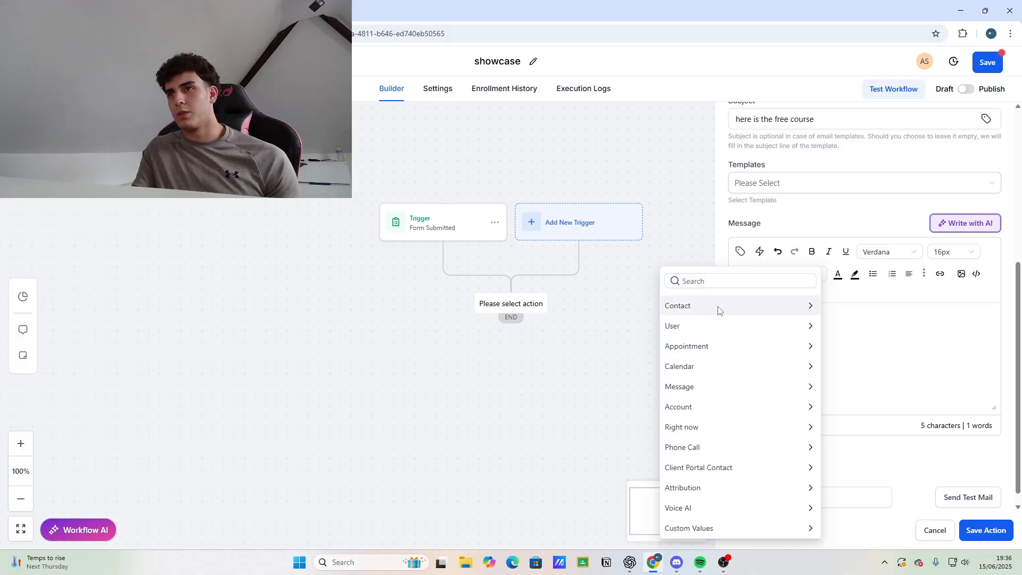
left_click(720, 307)
left_click(721, 347)
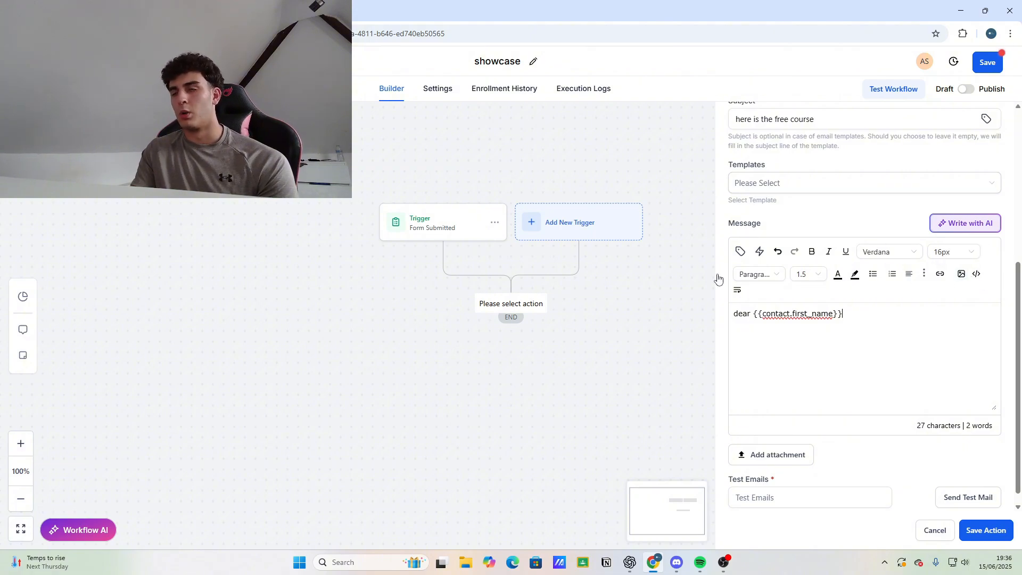
Review the email action's test email field and statistics, and save the action.
scroll(814, 470, "down", 1)
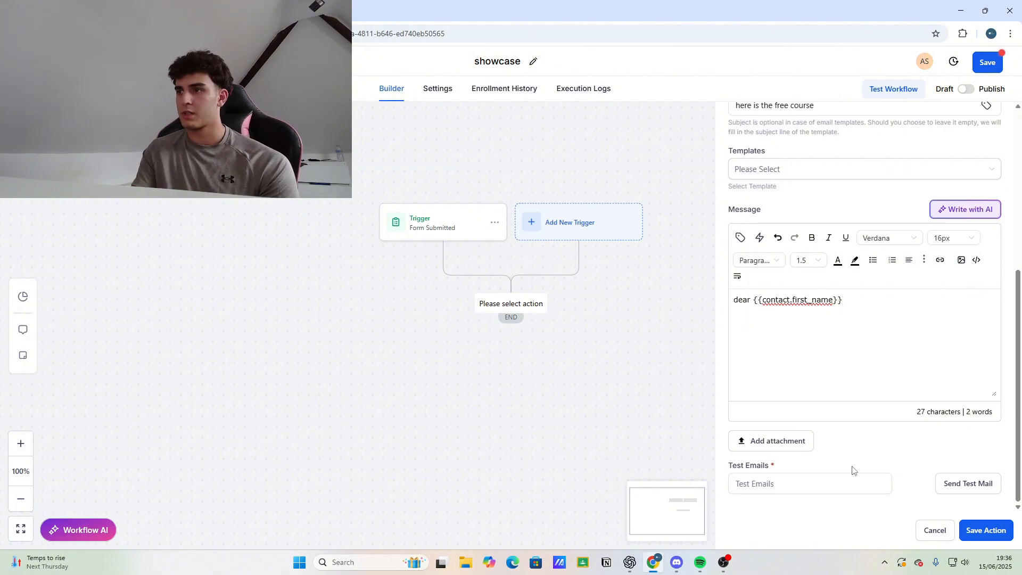
left_click(804, 484)
left_click(765, 359)
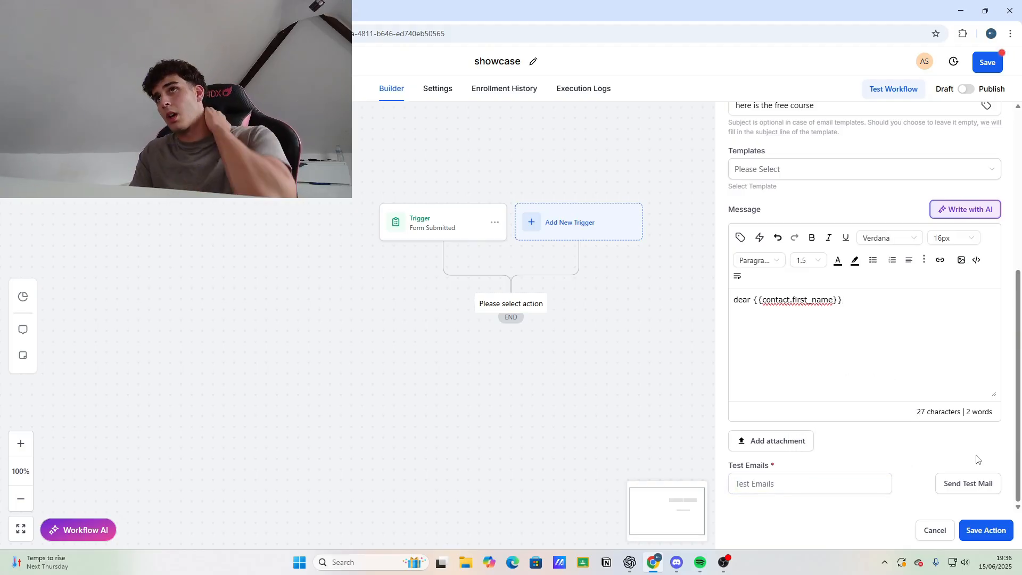
scroll(977, 459, "up", 5)
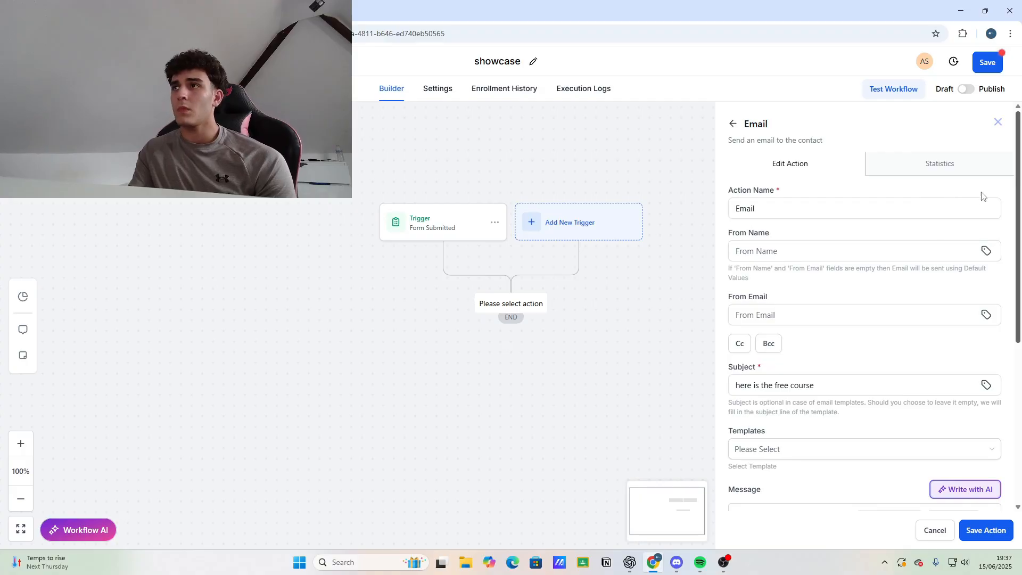
left_click(955, 166)
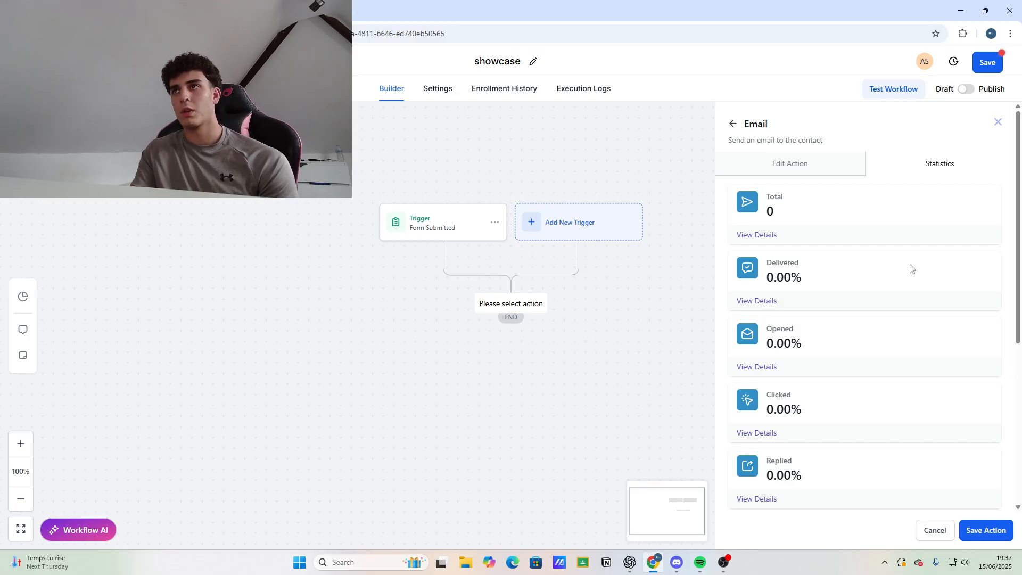
left_click(969, 524)
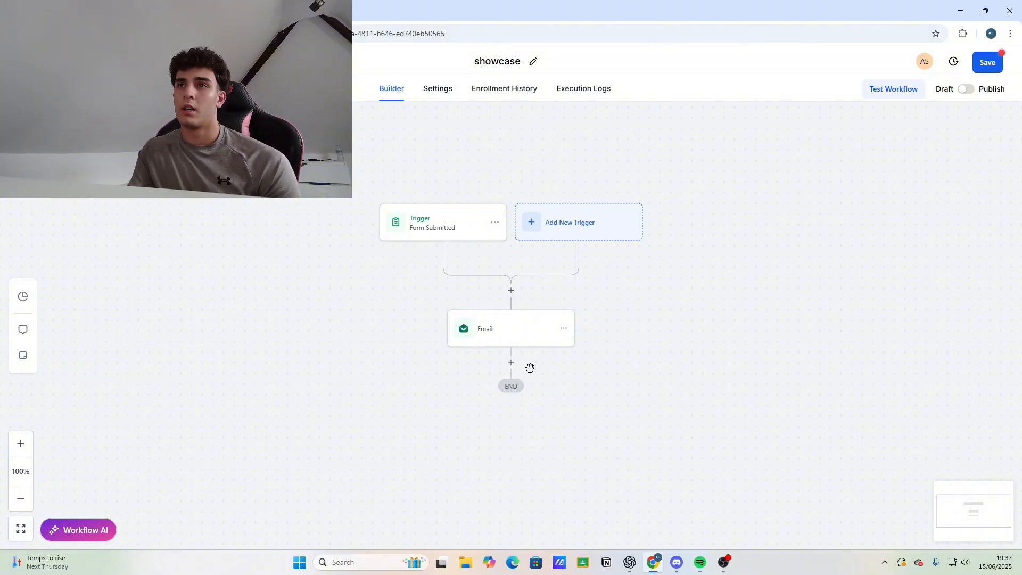
Add an Add Contact Tag action between the Form Submitted trigger and the Email action.
left_click(511, 363)
left_click(999, 124)
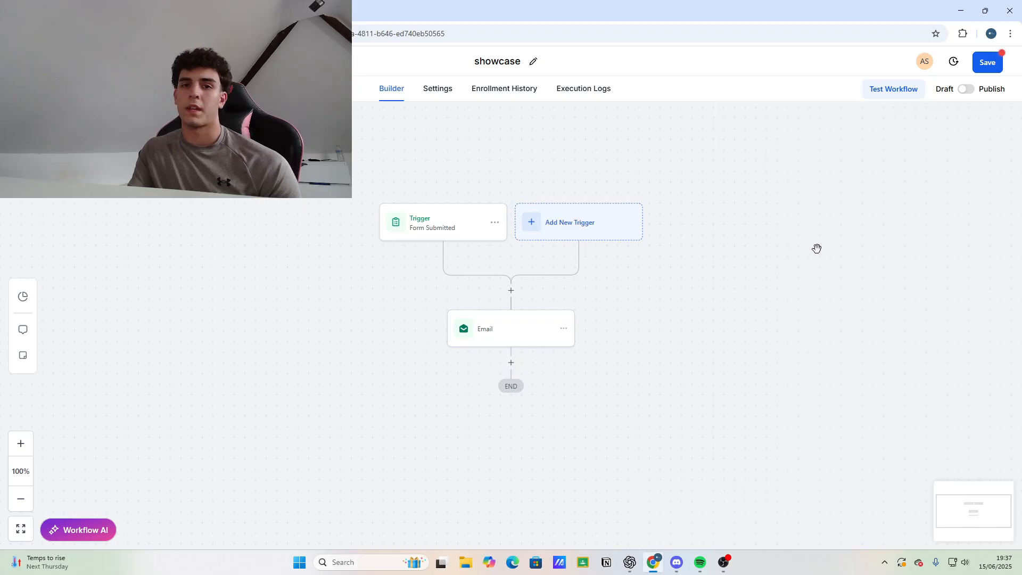
left_click(511, 291)
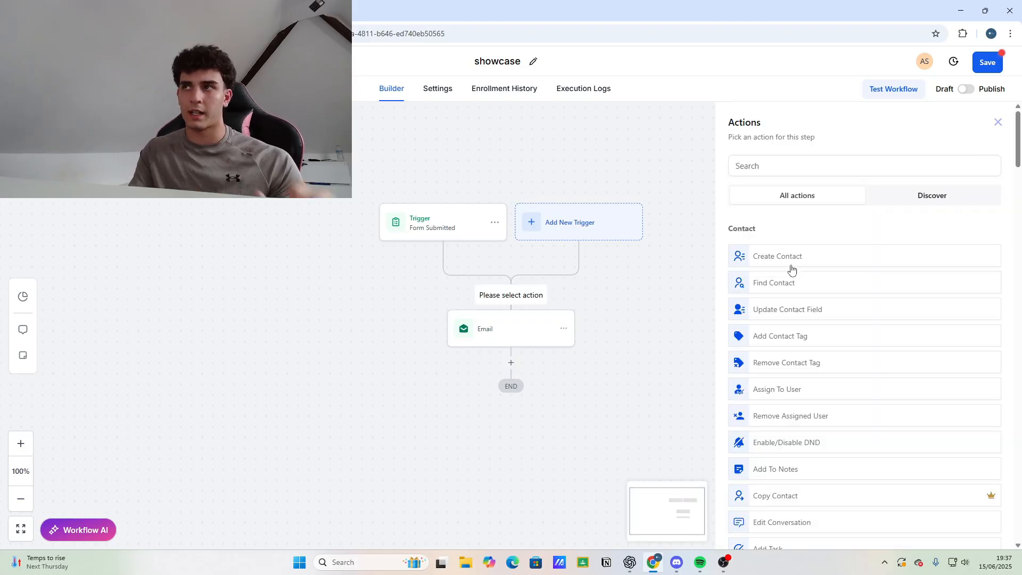
left_click(790, 169)
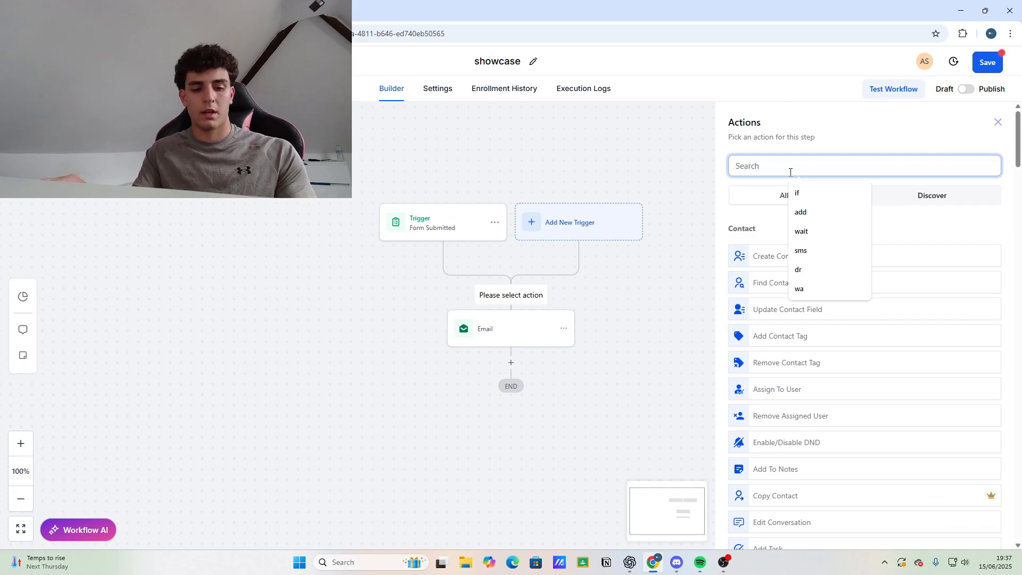
type("tag")
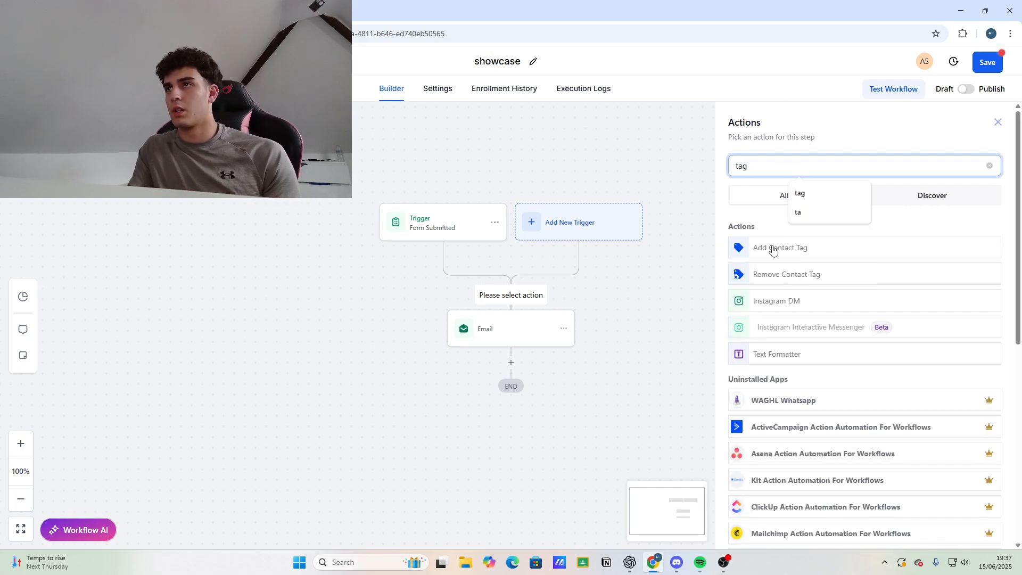
left_click(773, 249)
Assign the existing "onboarding form submitted" tag in the Add Contact Tag action and save the action.
left_click(767, 239)
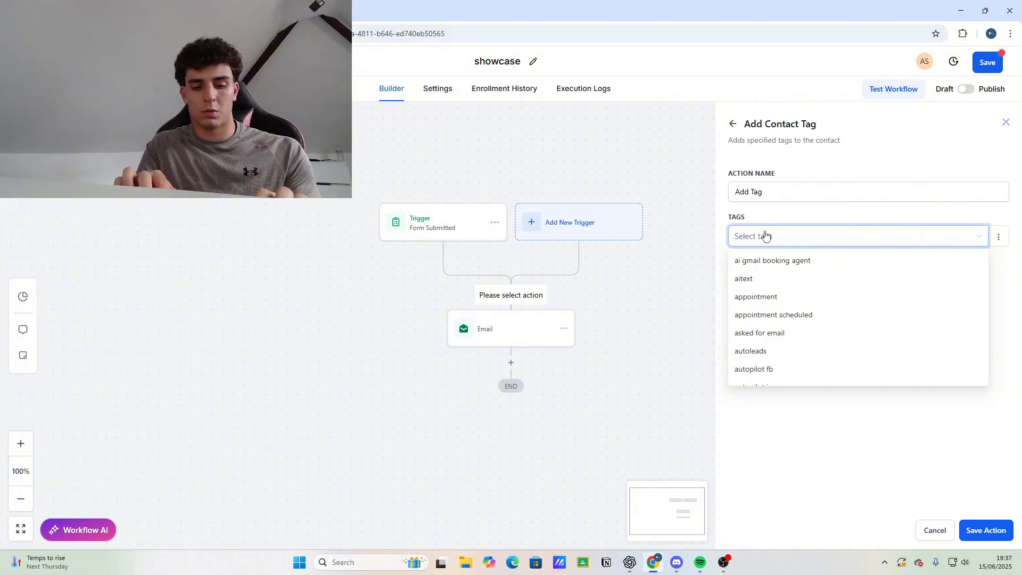
type("form sub")
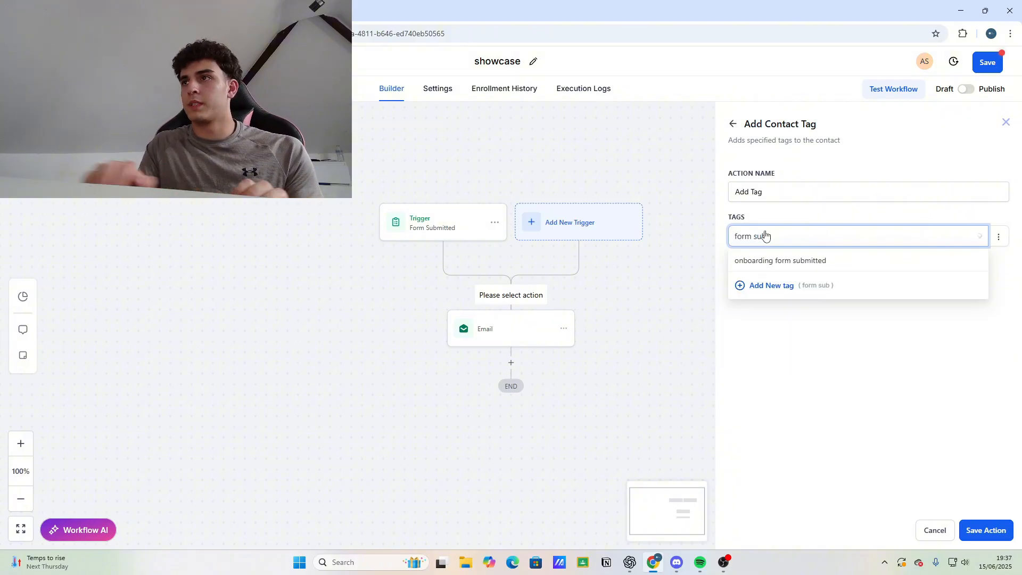
left_click(773, 264)
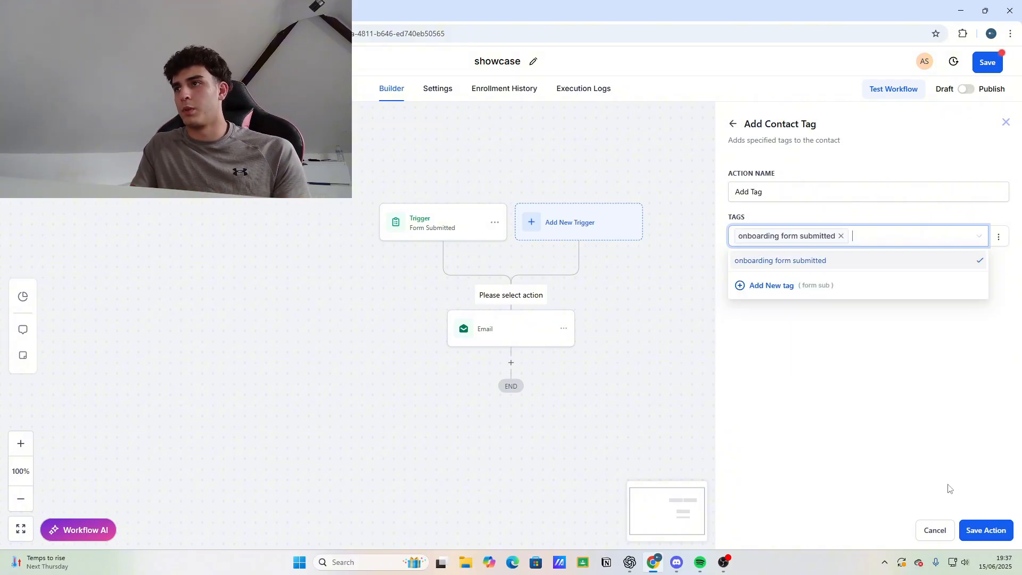
left_click(982, 530)
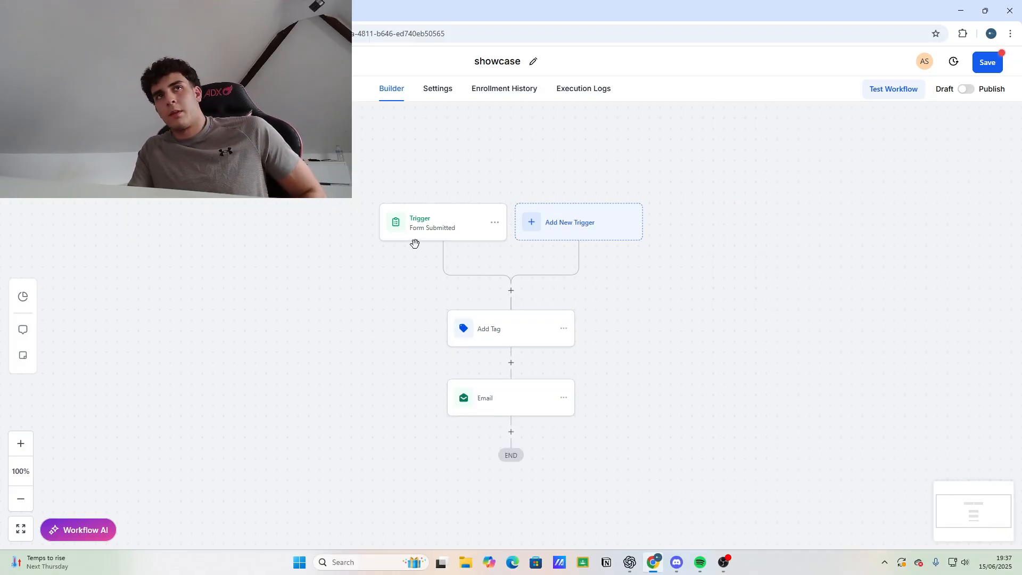
Examine the contact, communication and data actions available for a step after the Email action, without adding one.
left_click(511, 432)
scroll(826, 265, "down", 6)
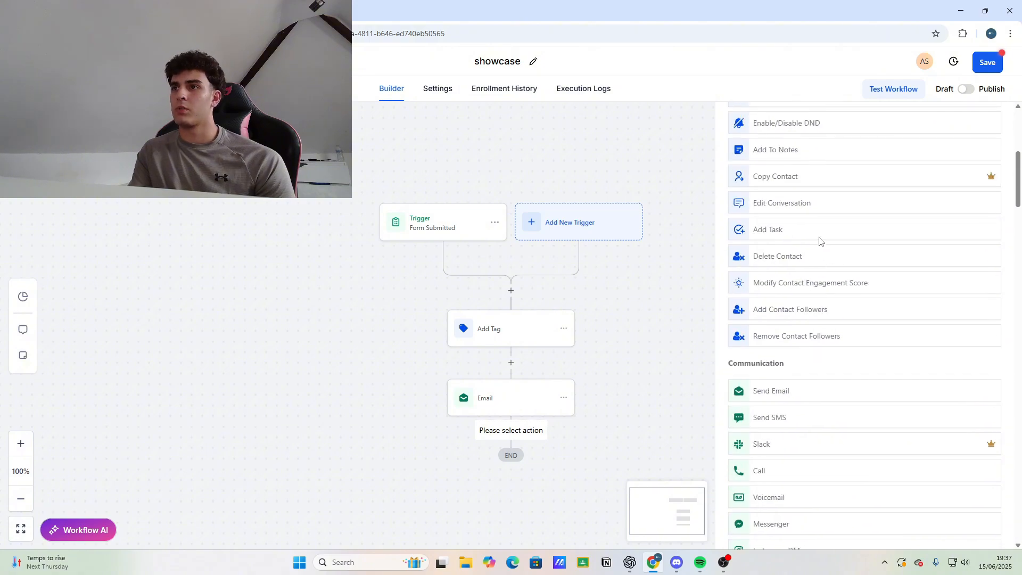
scroll(835, 312, "down", 4)
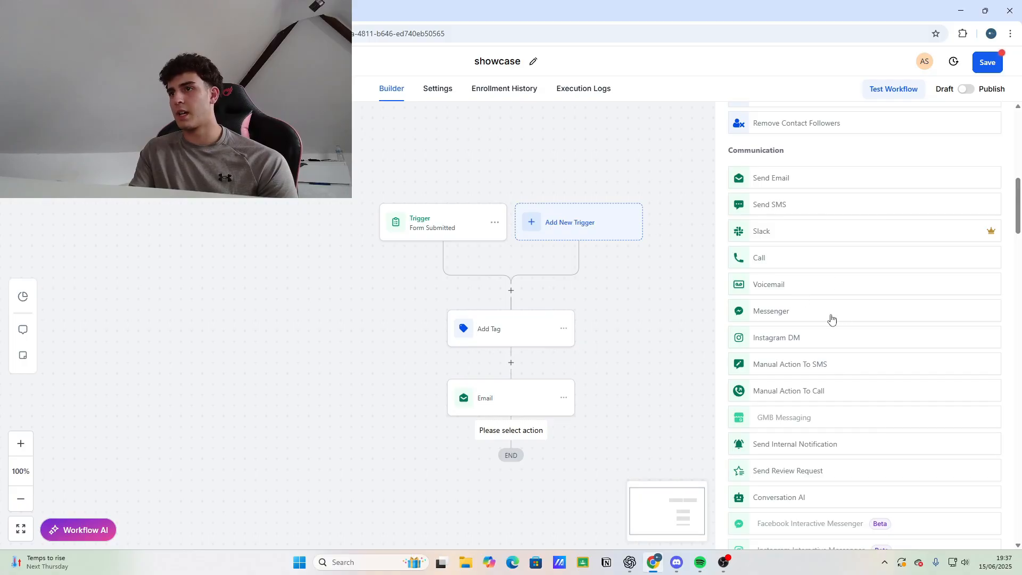
scroll(819, 504, "down", 1)
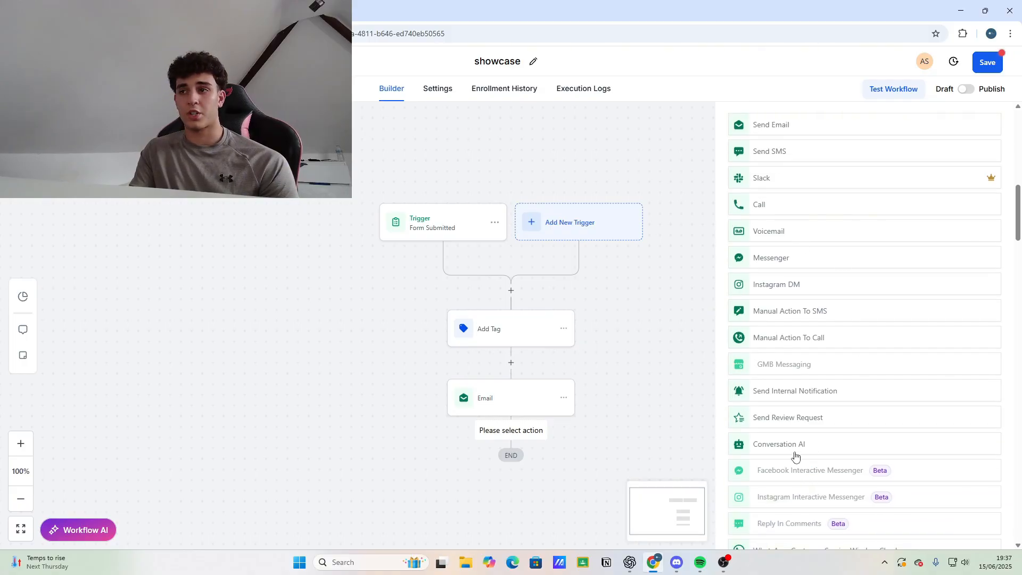
scroll(794, 456, "down", 1)
scroll(850, 423, "down", 3)
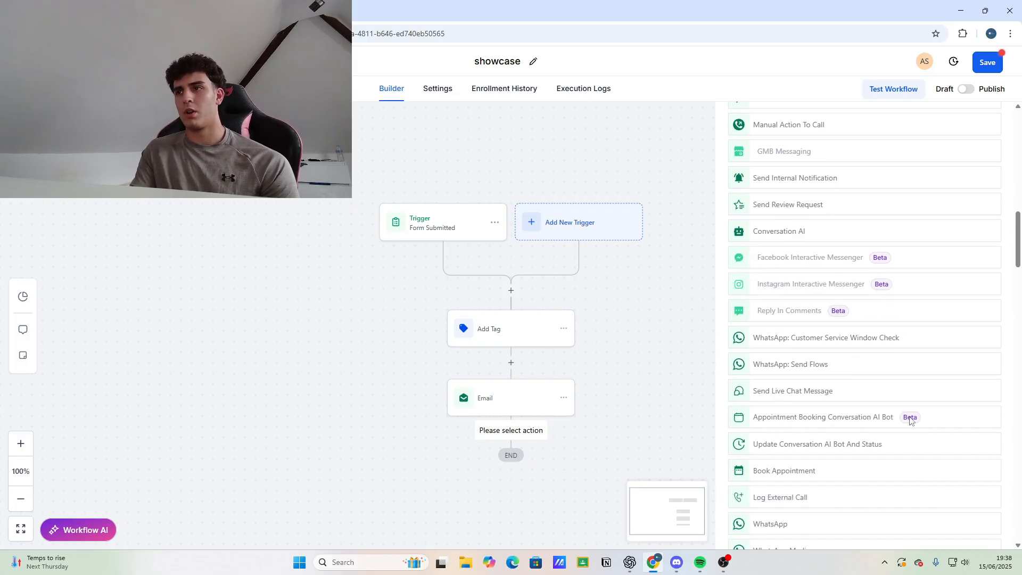
scroll(775, 482, "down", 3)
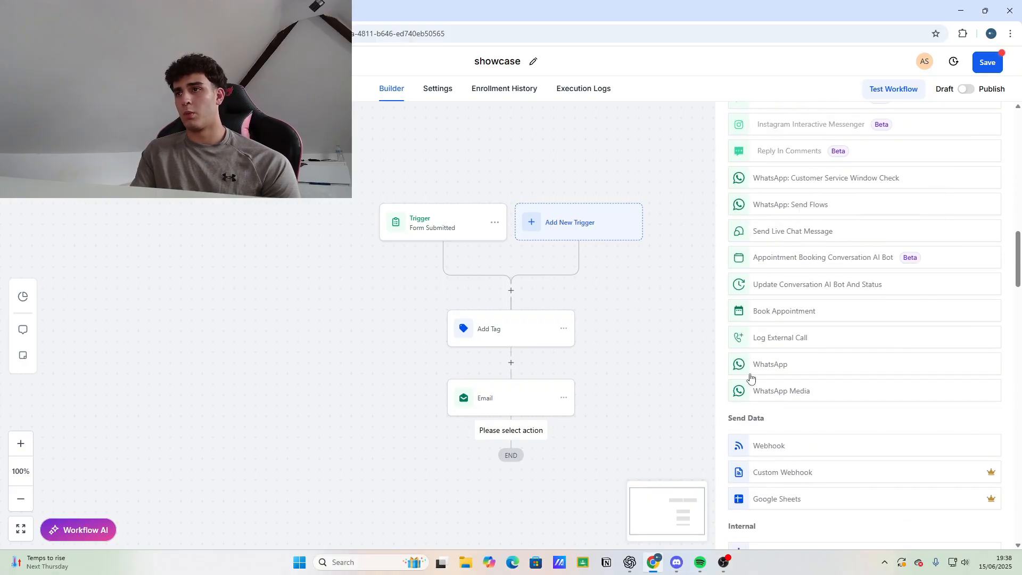
scroll(669, 385, "down", 4)
scroll(883, 417, "up", 4)
scroll(701, 351, "up", 3)
scroll(940, 397, "up", 8)
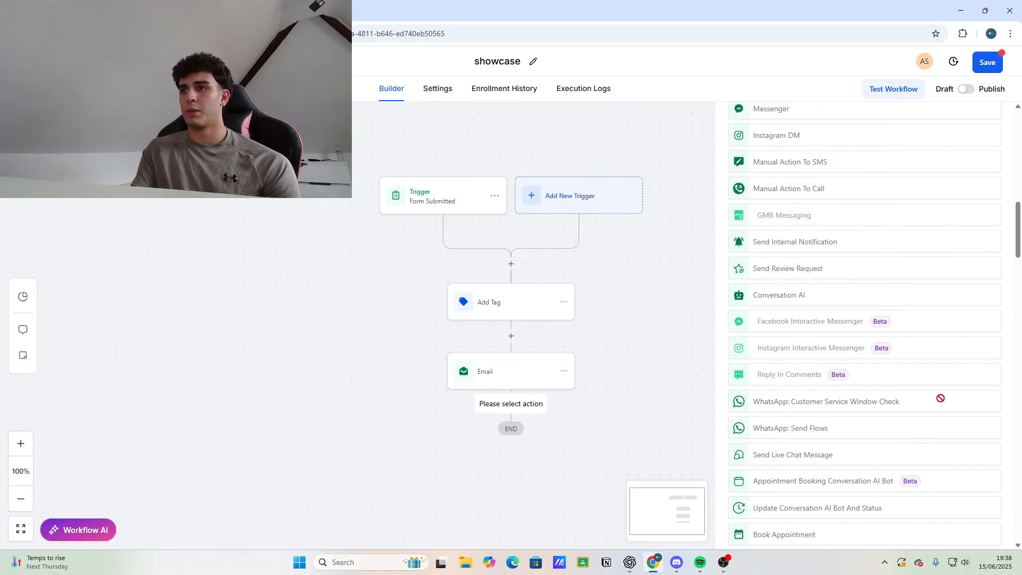
scroll(989, 298, "up", 5)
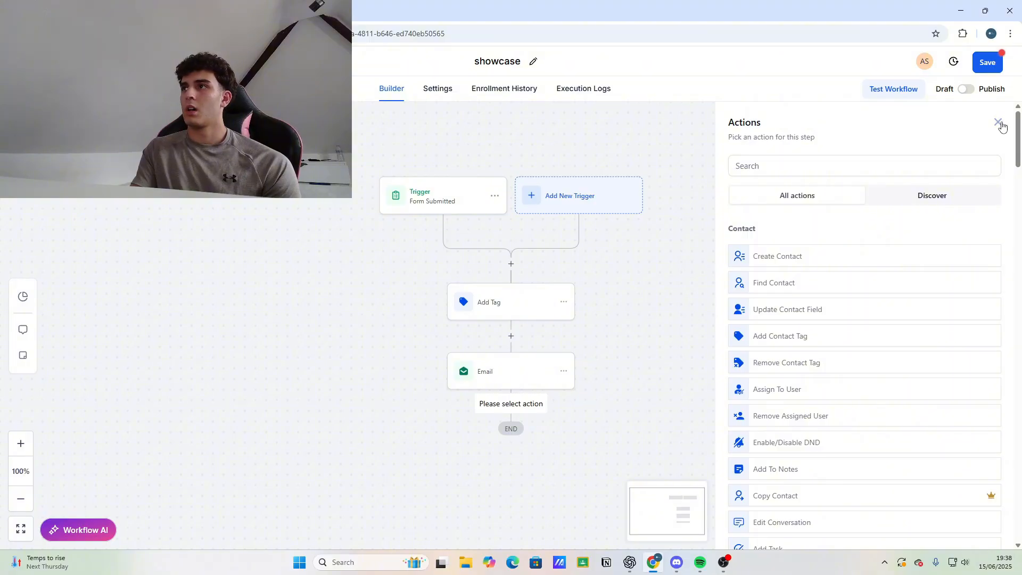
left_click(999, 123)
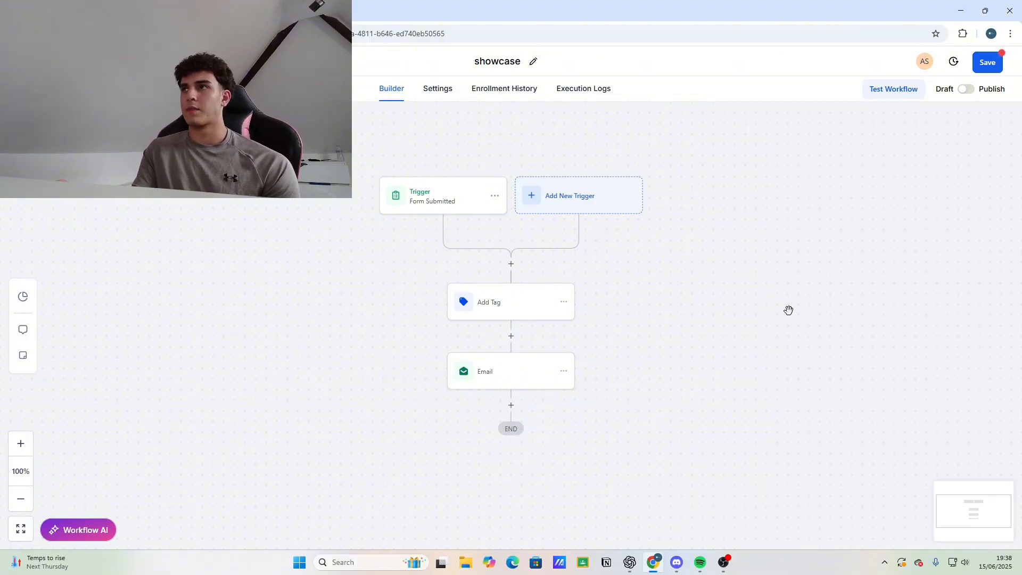
Switch the "showcase" workflow from Draft to Publish.
left_click(972, 90)
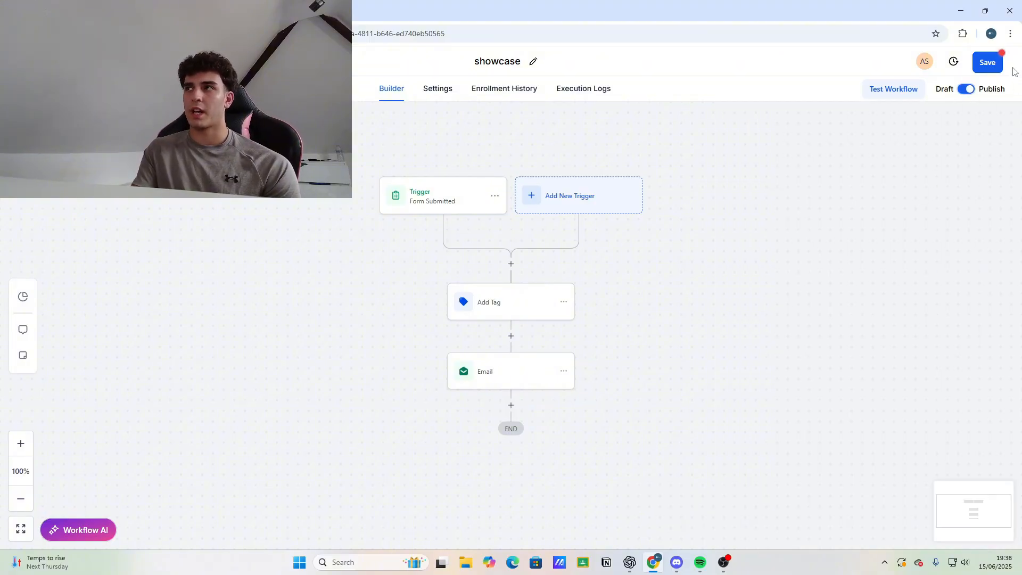